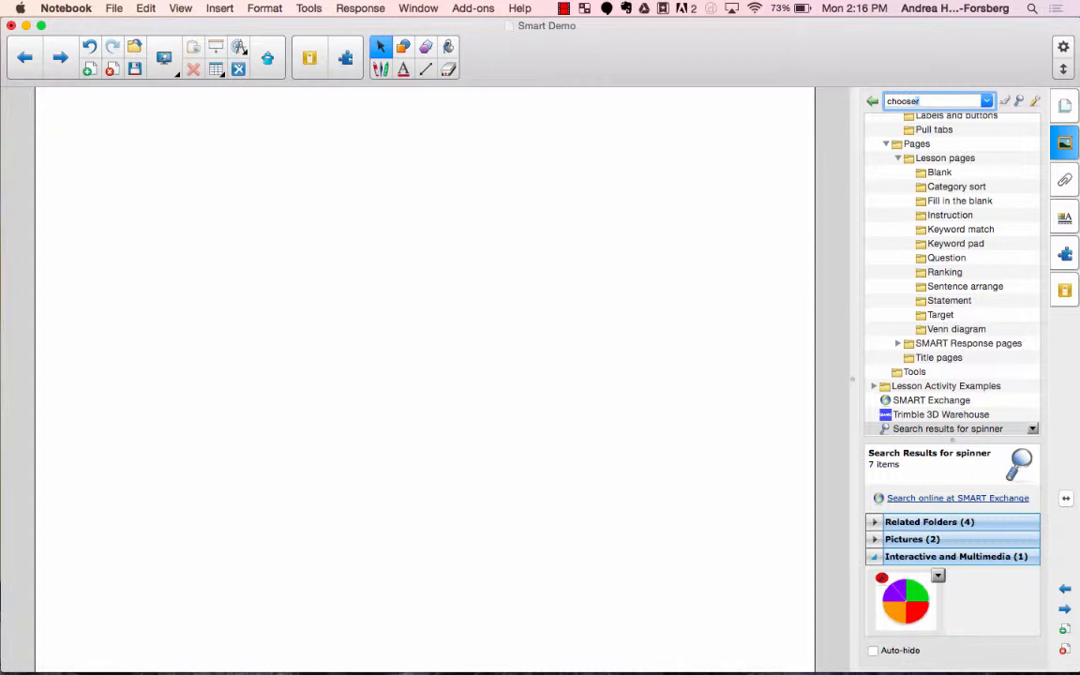
Search the gallery for "chooser" and place the Random image chooser on the blank page.
key("Return")
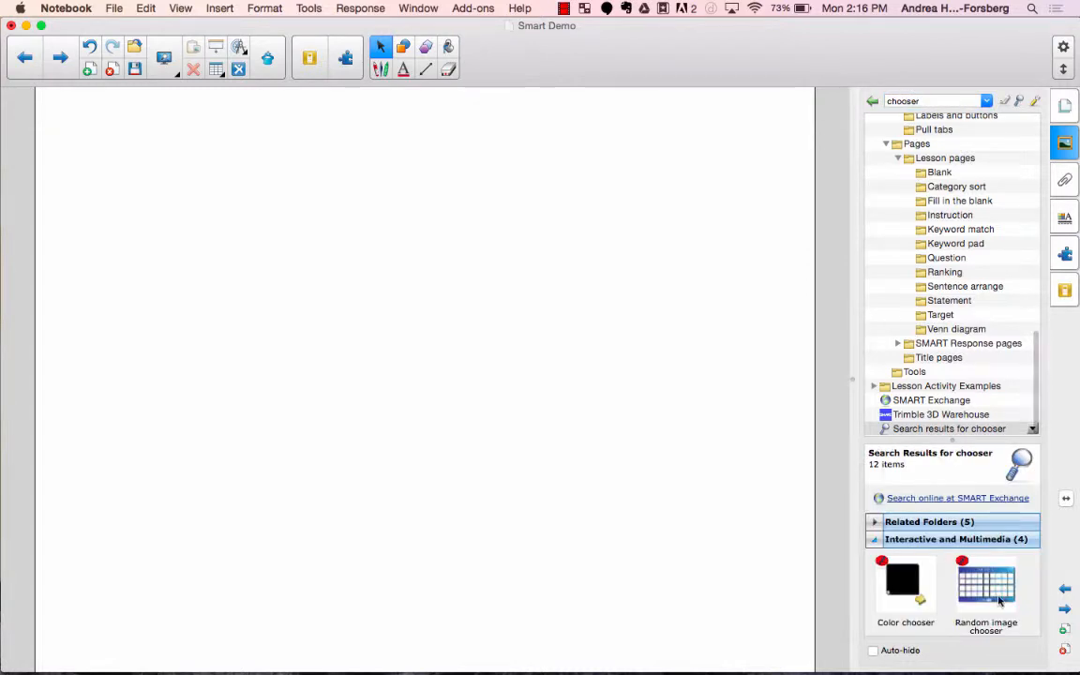
scroll(999, 601, "down", 3)
scroll(993, 600, "down", 2)
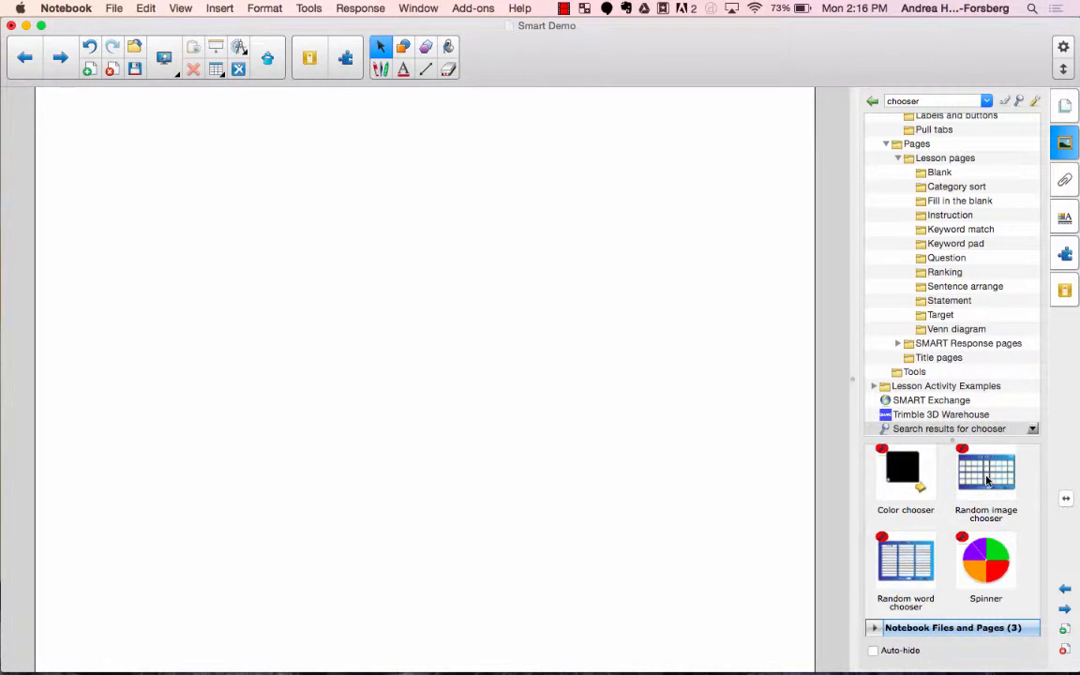
left_click_drag(986, 479, 413, 346)
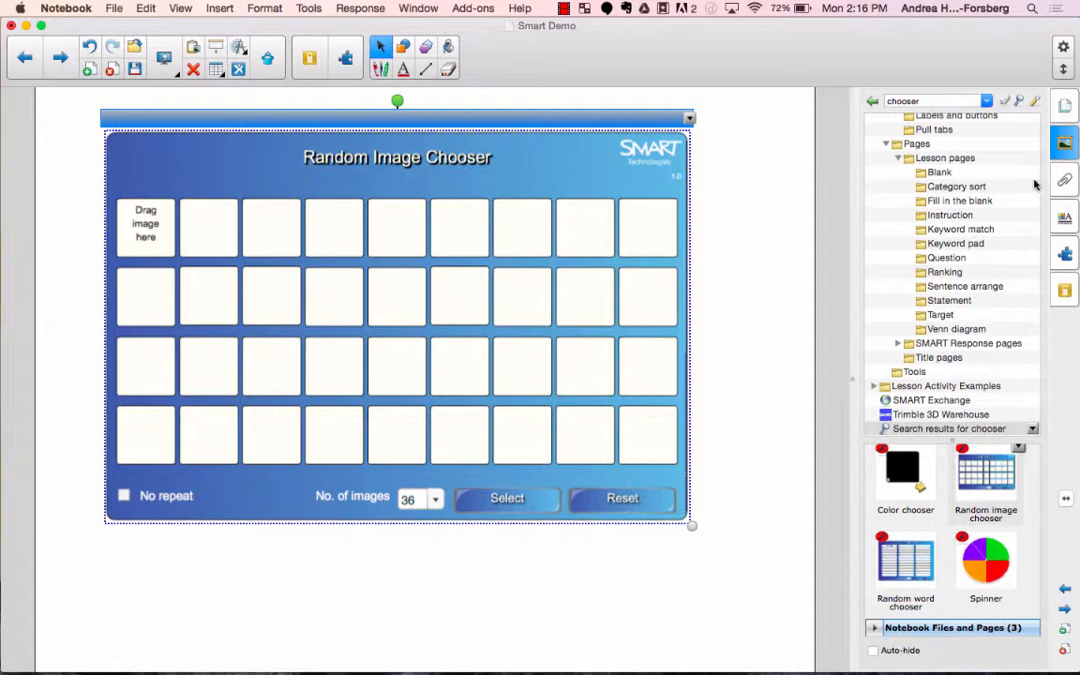
Fill the image chooser's first five cells with the Angry, Airplane, Apple, Archer and soccer player pictures from the People and Culture folder.
scroll(951, 167, "up", 5)
scroll(947, 188, "up", 5)
left_click(944, 202)
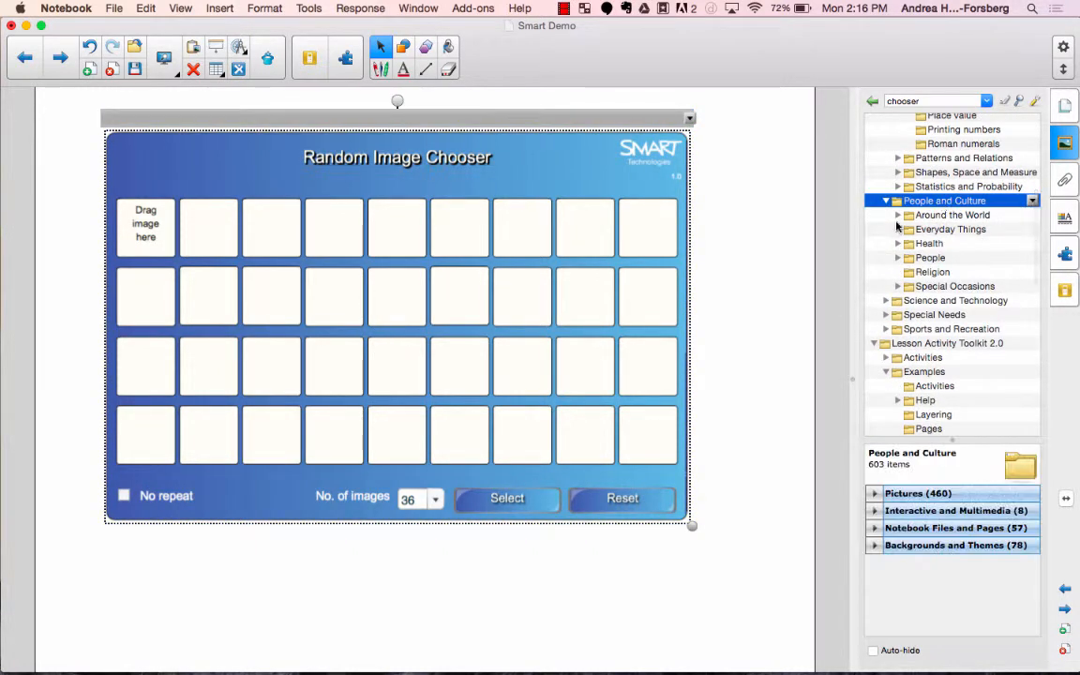
left_click(873, 494)
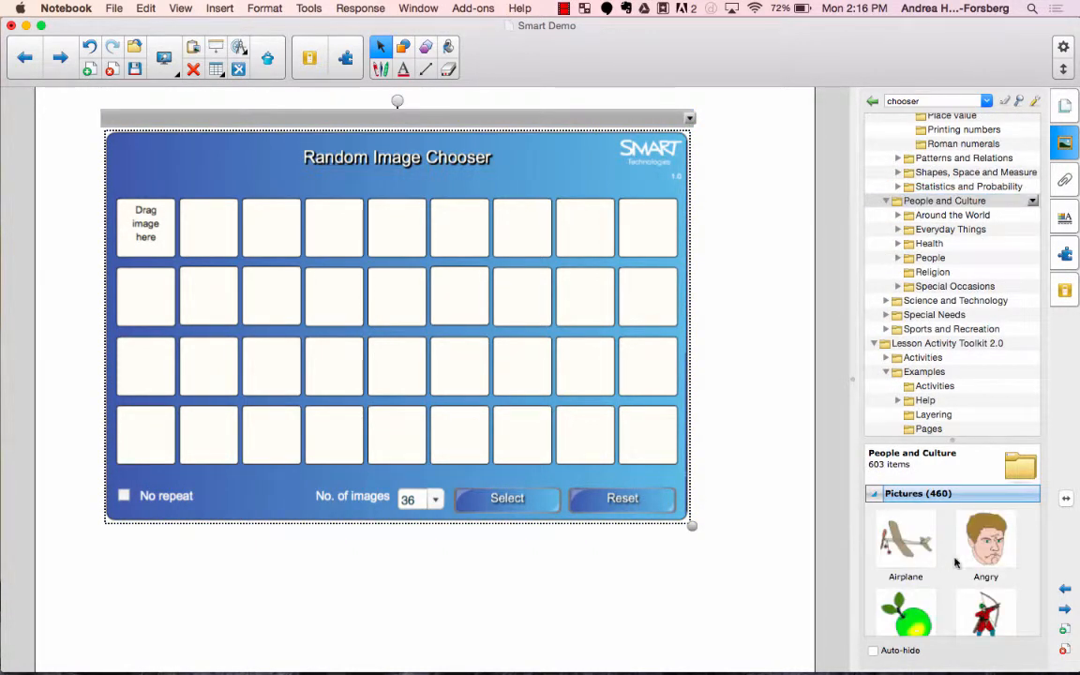
left_click_drag(984, 541, 146, 229)
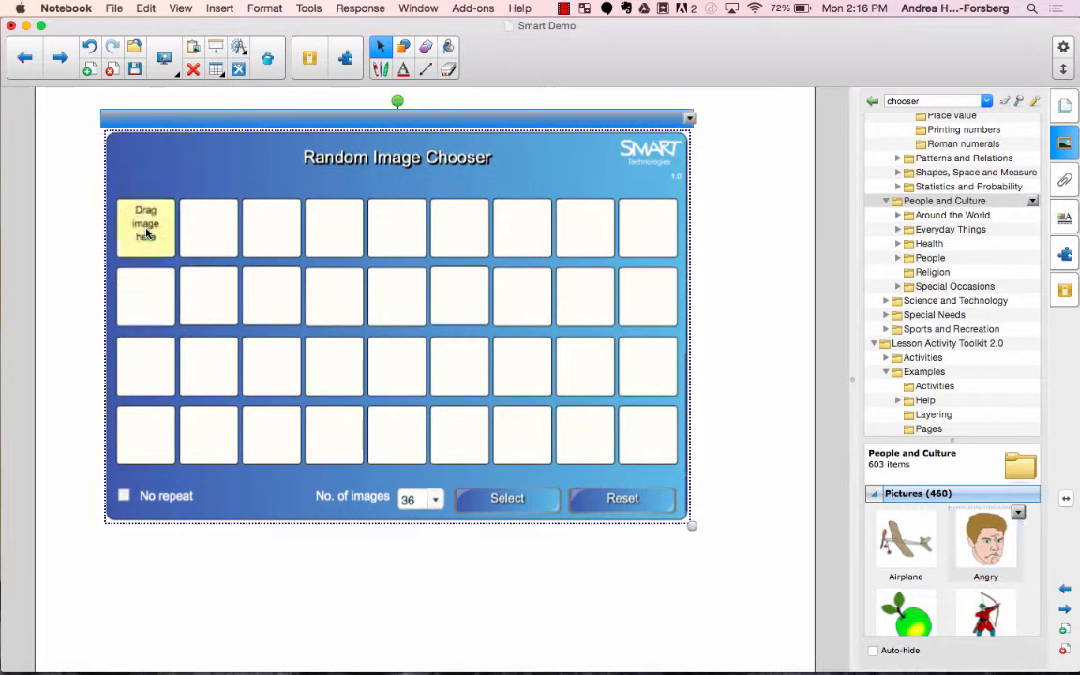
left_click_drag(905, 541, 212, 234)
left_click_drag(917, 625, 271, 227)
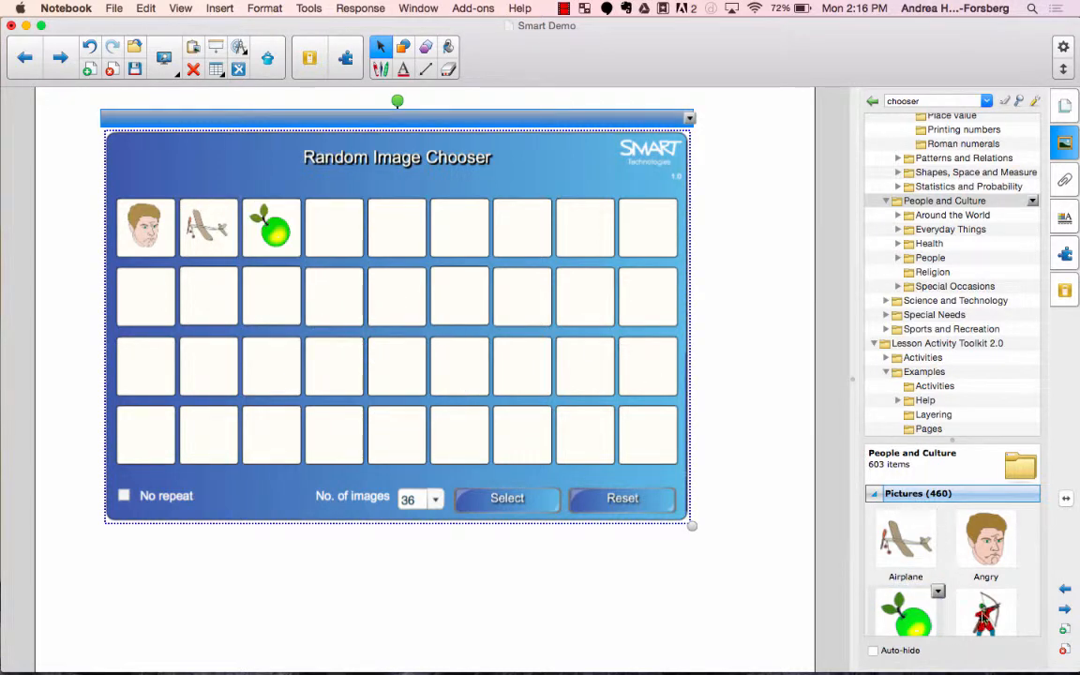
left_click_drag(984, 613, 339, 229)
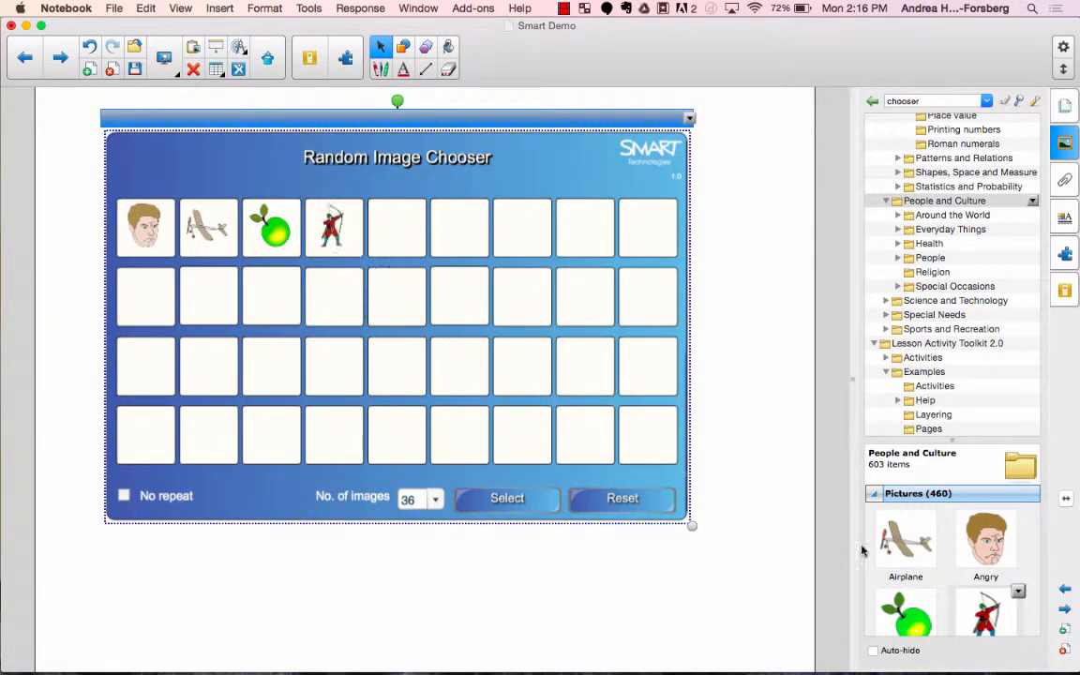
scroll(907, 620, "down", 3)
left_click_drag(907, 621, 404, 239)
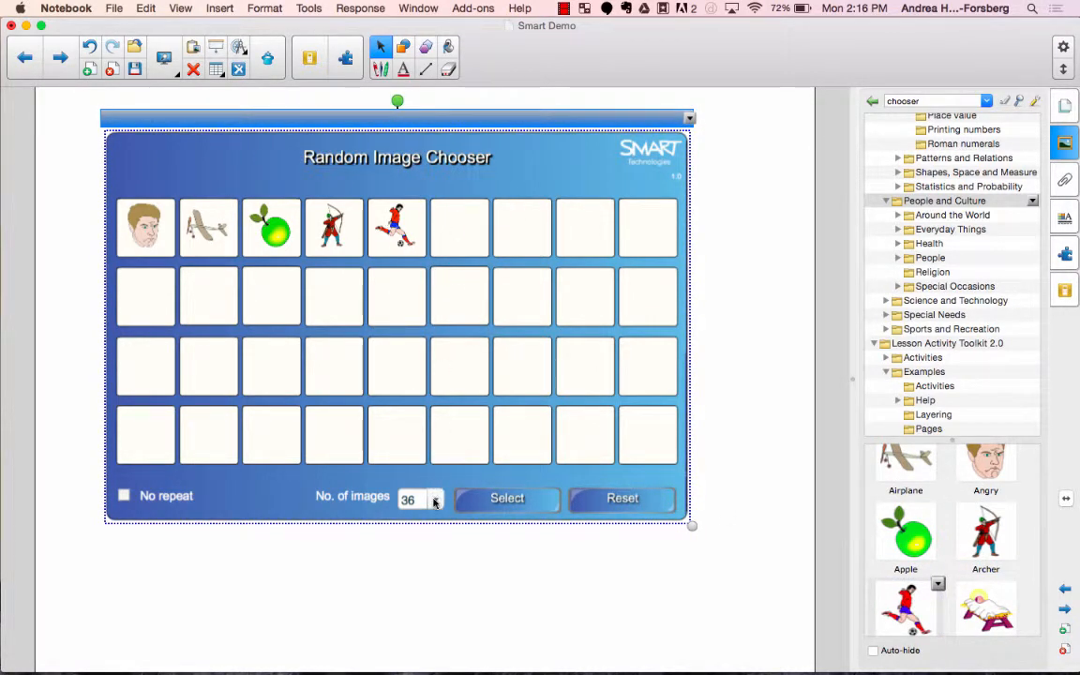
Set the image chooser's number of images to 5.
left_click(435, 497)
left_click_drag(436, 458, 428, 300)
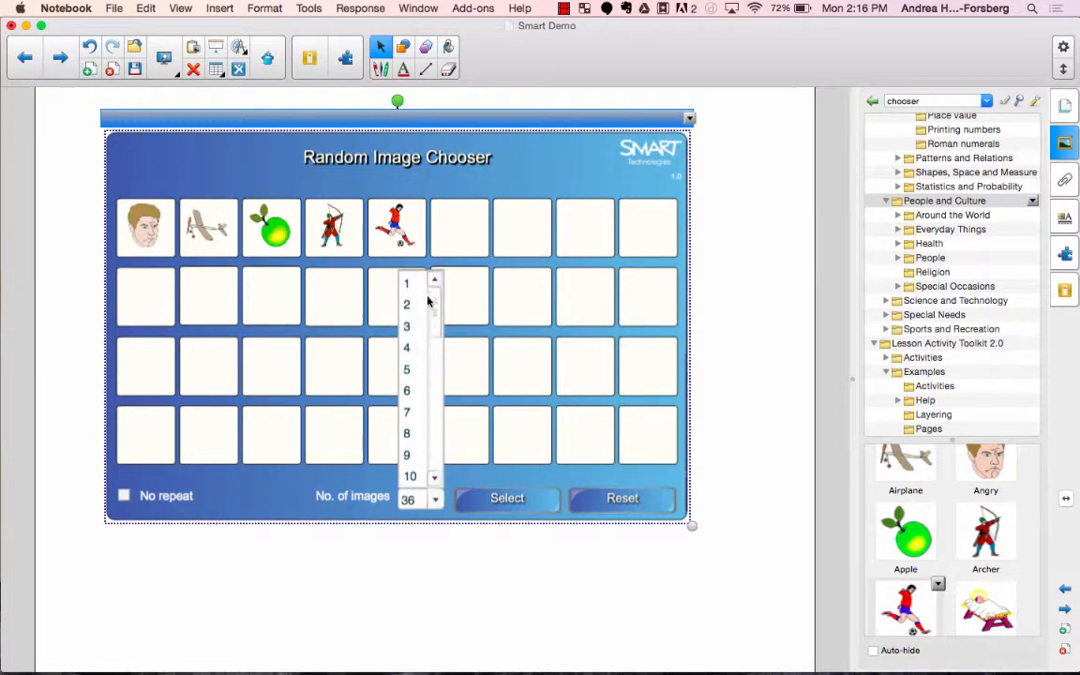
left_click(407, 370)
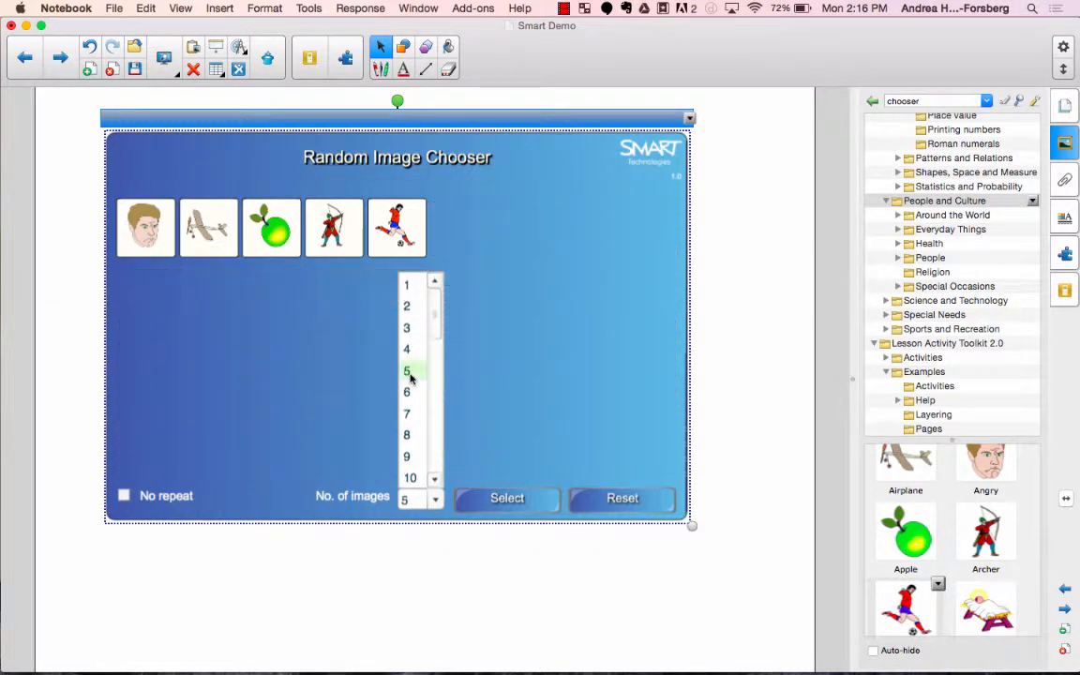
Run a random selection in the image chooser and turn on its No repeat option.
left_click(531, 503)
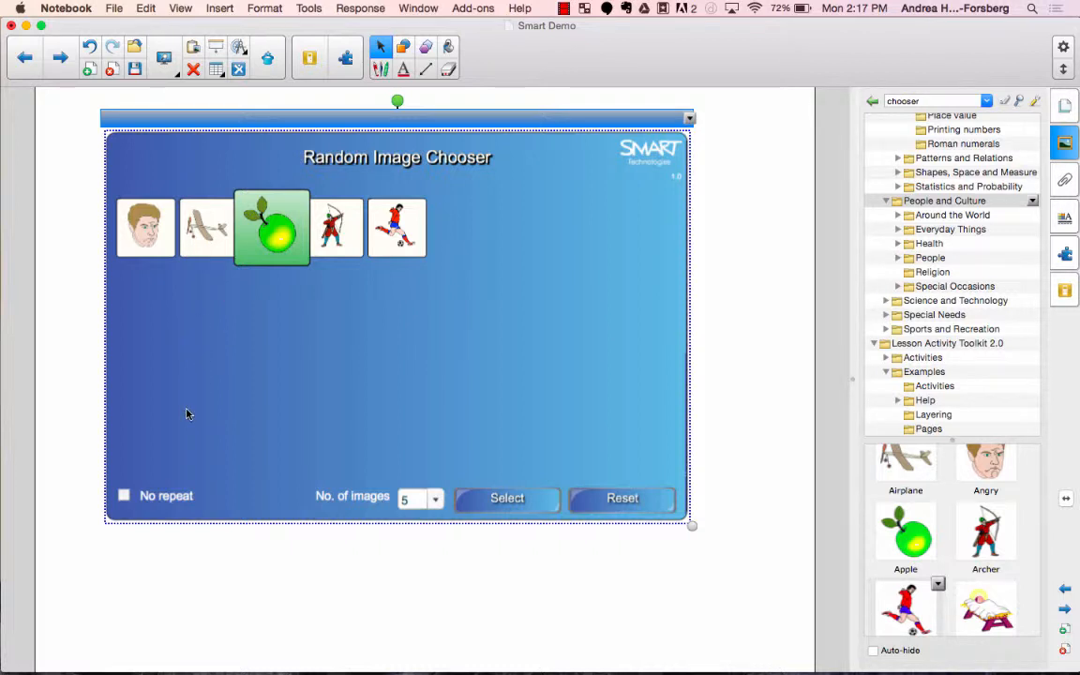
left_click(124, 496)
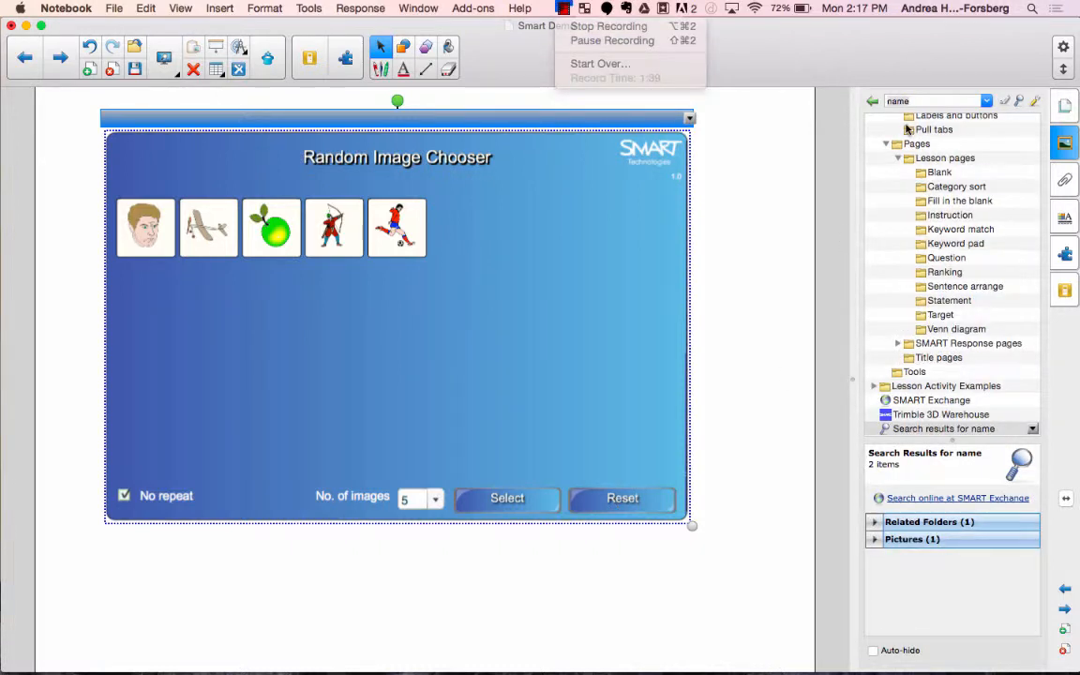
Search the gallery for "chooser" and place the Random word chooser on a newly added page.
left_click(914, 101)
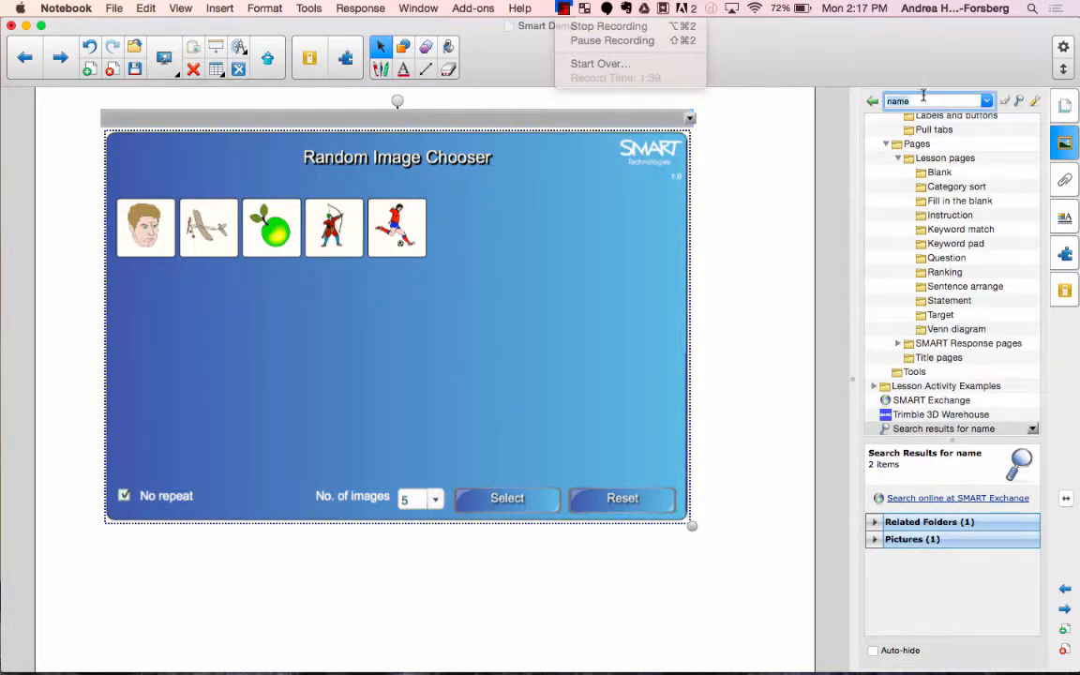
type("chooser")
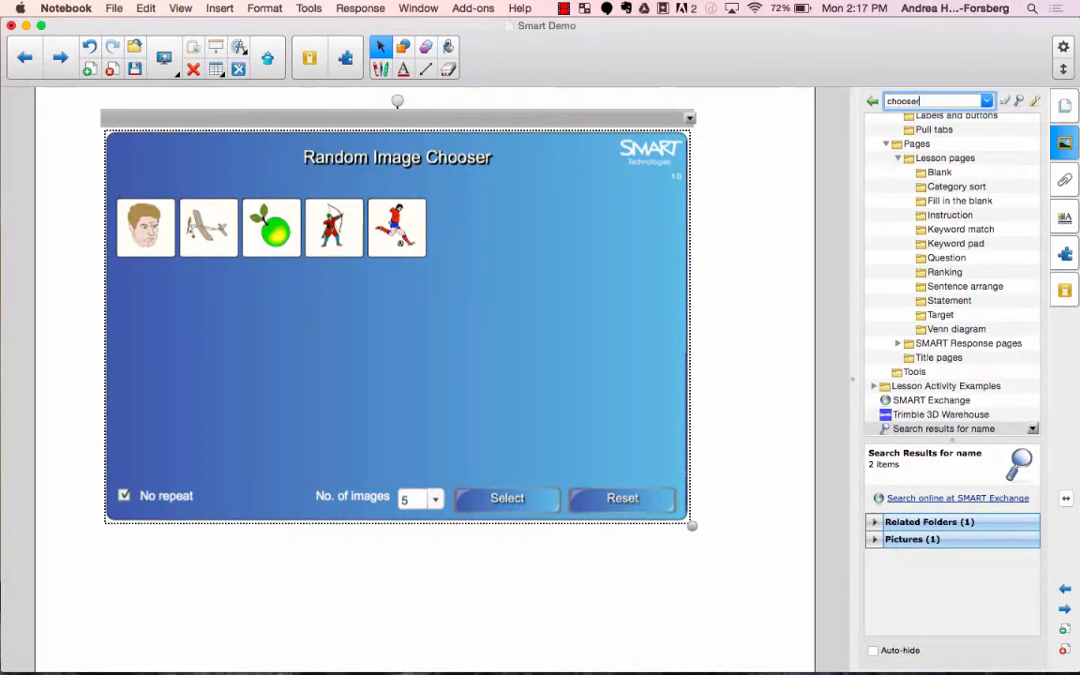
key("Return")
scroll(982, 591, "down", 3)
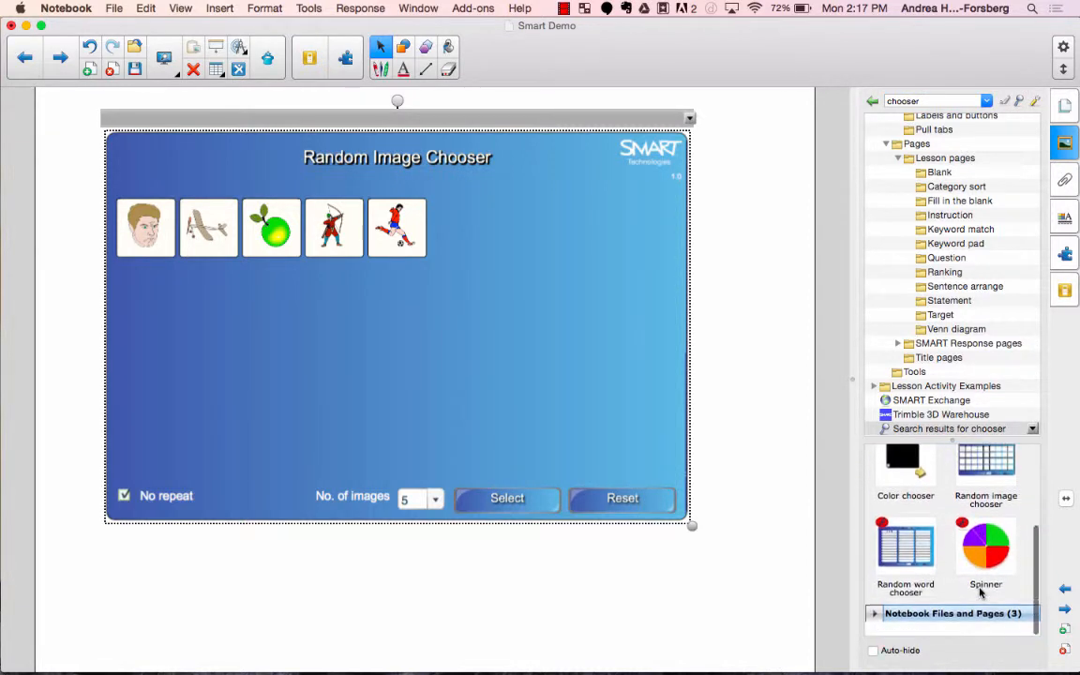
scroll(981, 591, "up", 1)
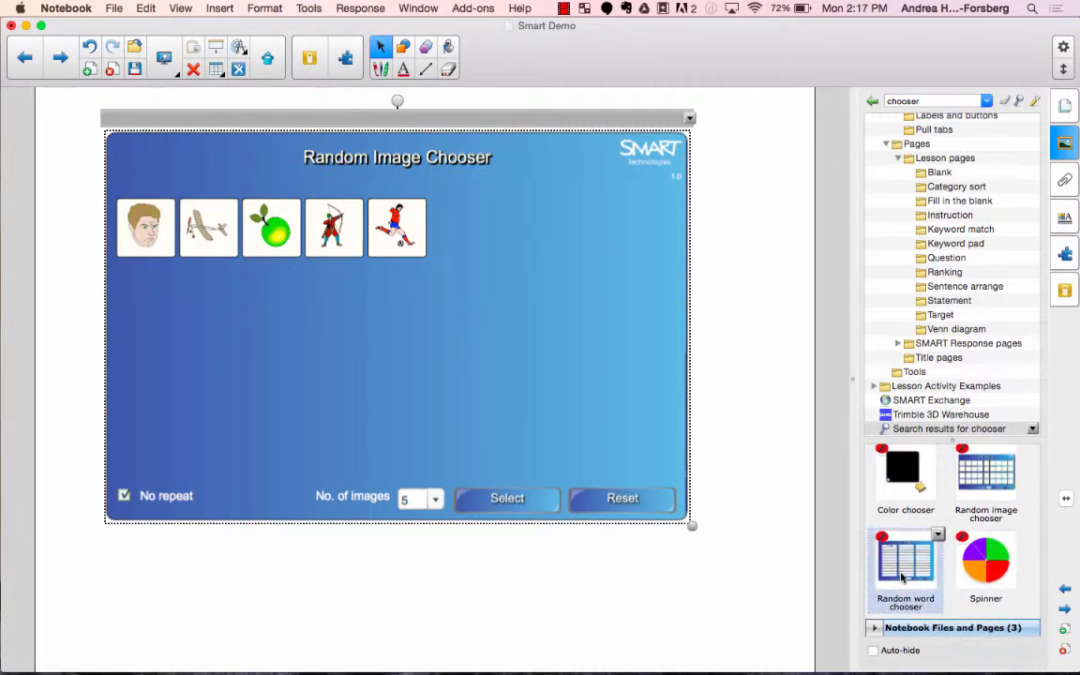
left_click(1062, 629)
left_click_drag(905, 572, 422, 362)
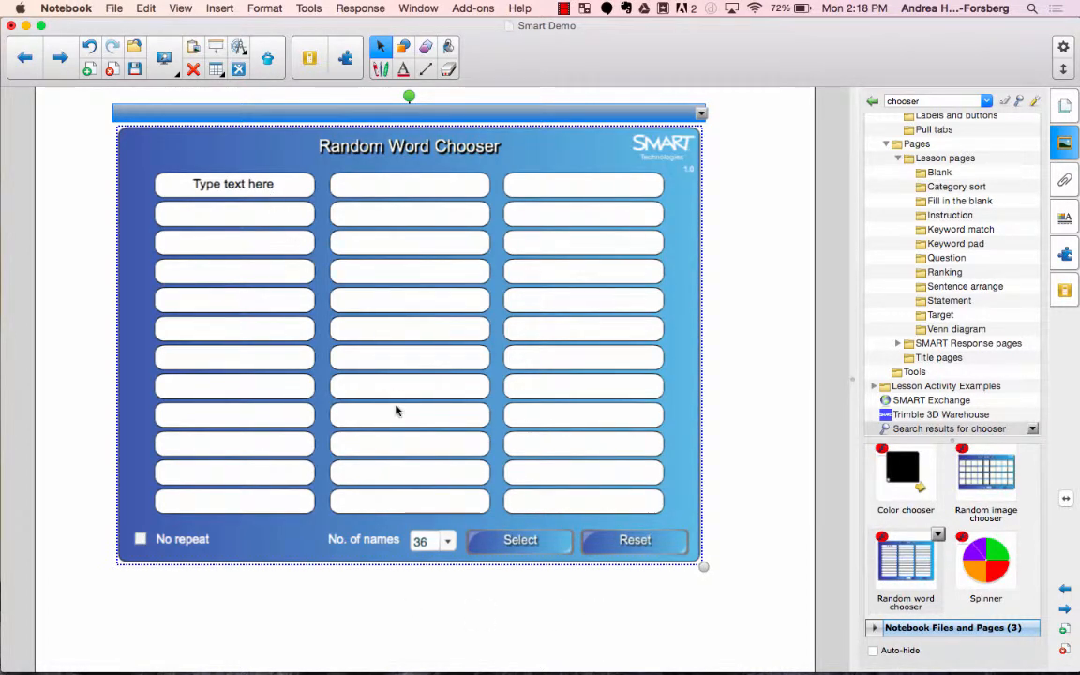
Set the word chooser's number of names to 30 and enter five student first names in the first five cells of the first column.
left_click(449, 542)
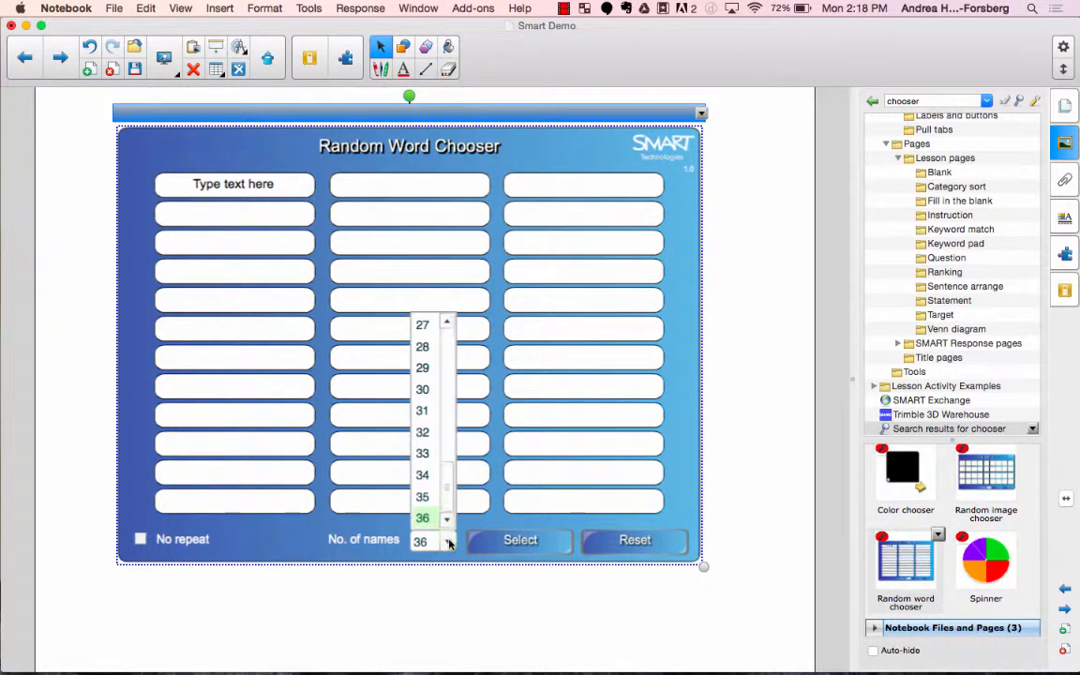
left_click(423, 389)
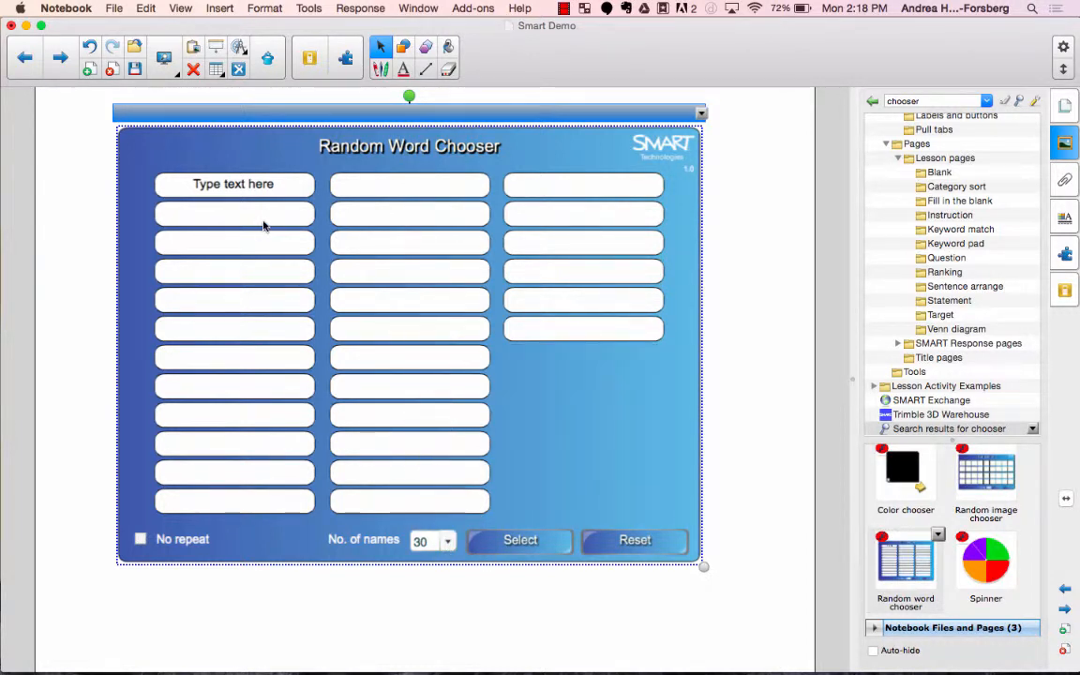
left_click(274, 186)
left_click_drag(278, 186, 163, 183)
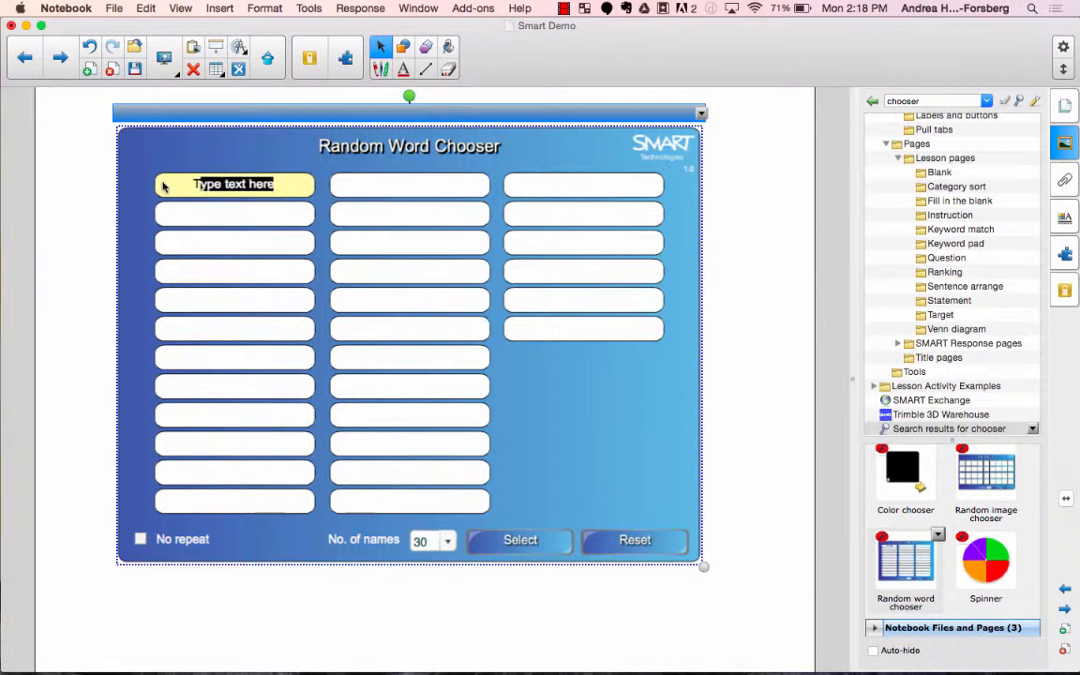
type("Bobby")
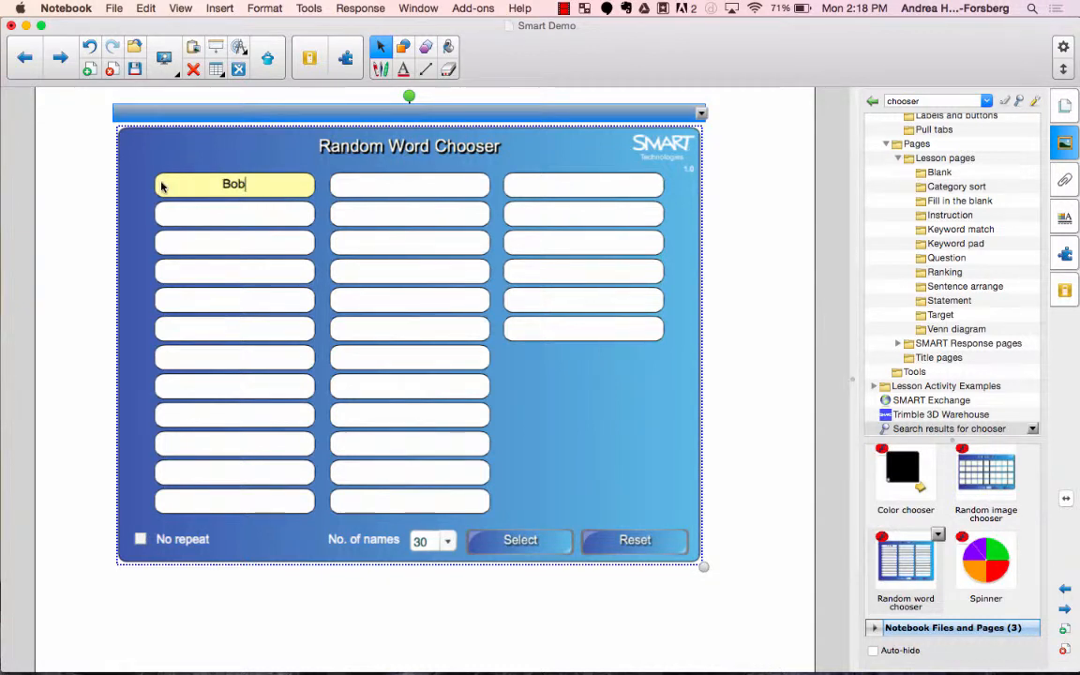
left_click(212, 216)
type("Sally")
left_click(230, 243)
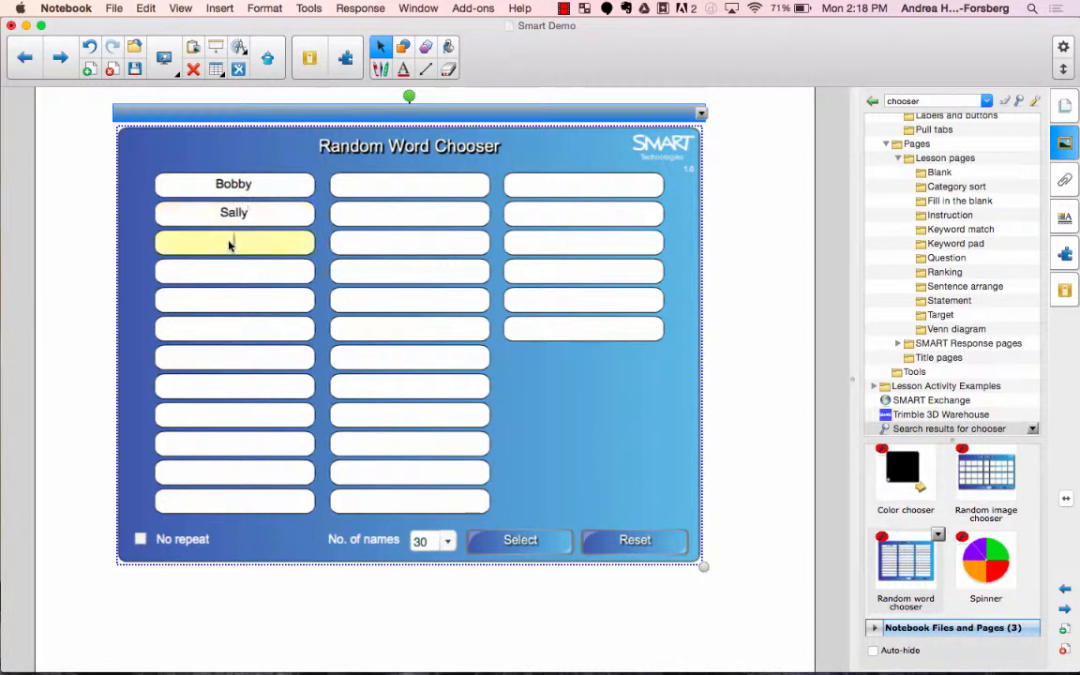
type("Susie")
left_click(229, 278)
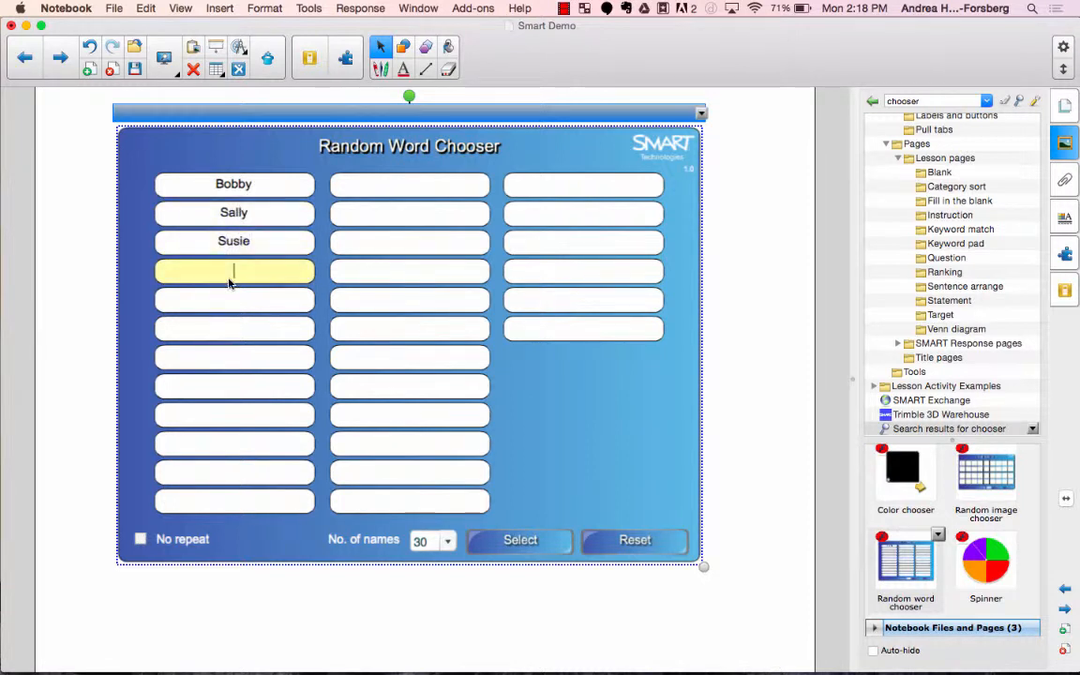
type("Jimmy")
left_click(231, 298)
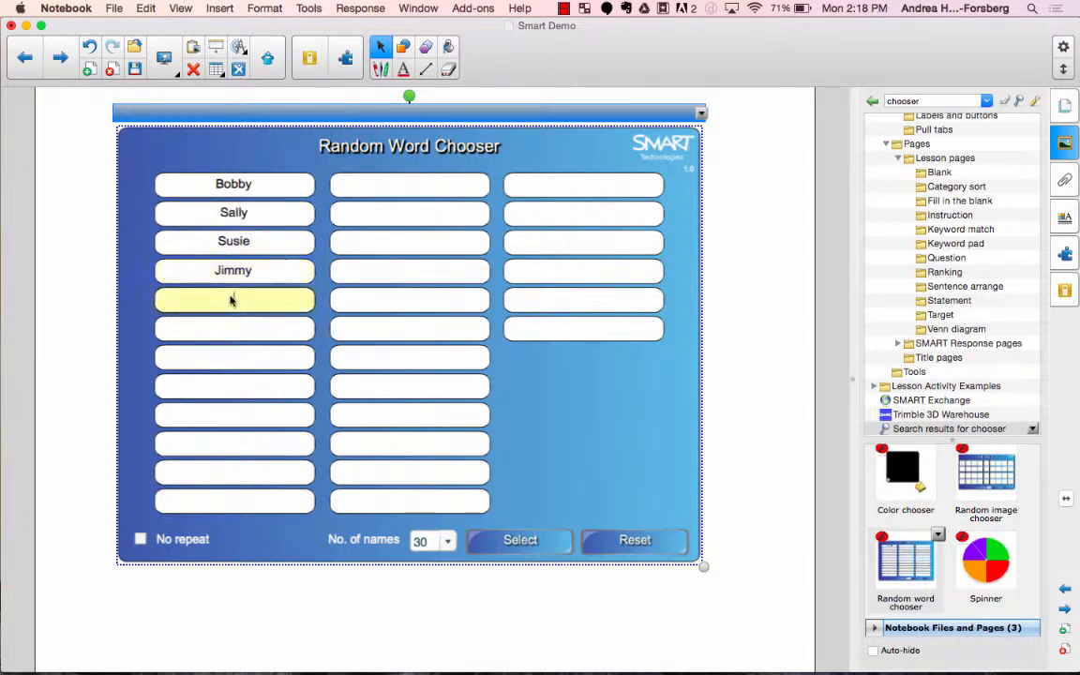
type("Alex")
Turn on No repeat in the word chooser and run several random selections.
left_click(247, 539)
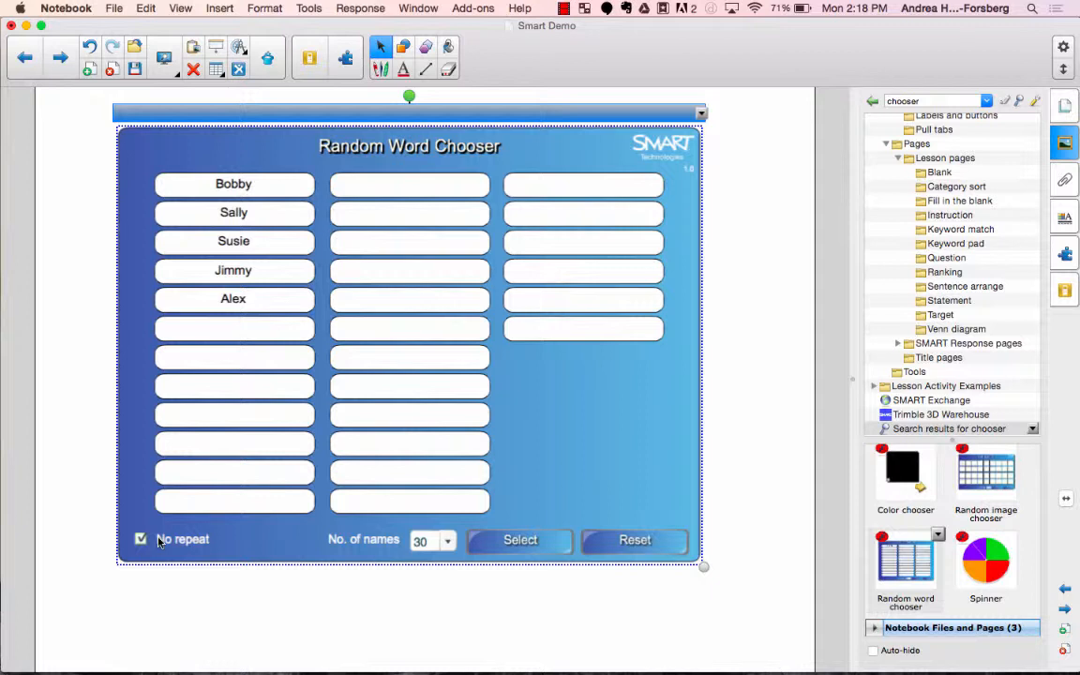
left_click(518, 540)
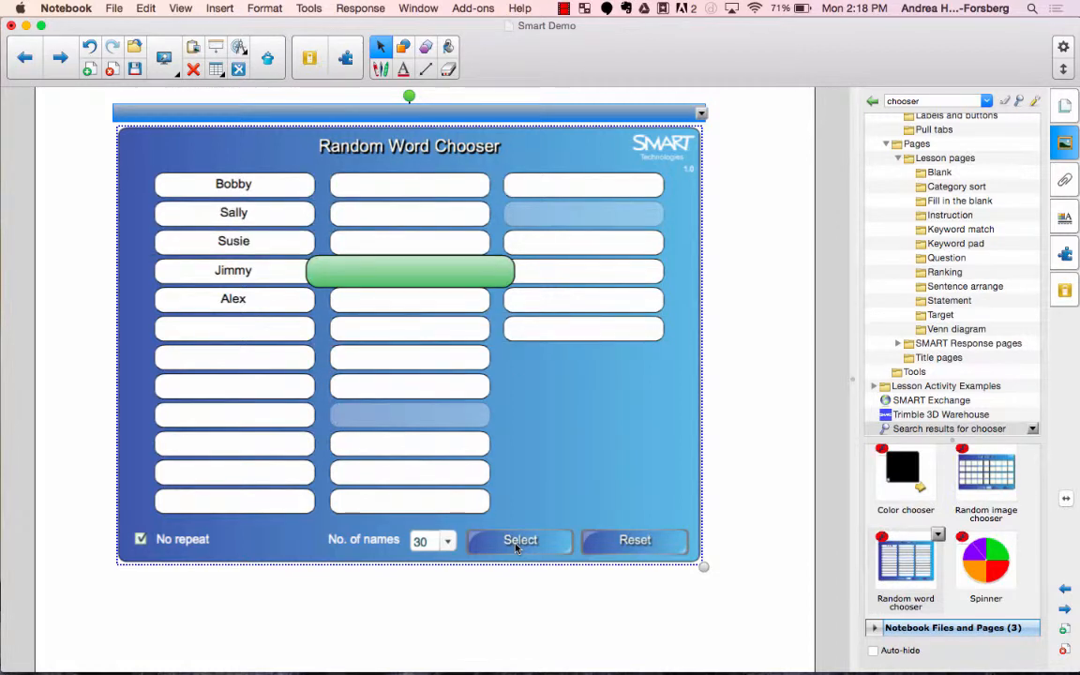
left_click(517, 541)
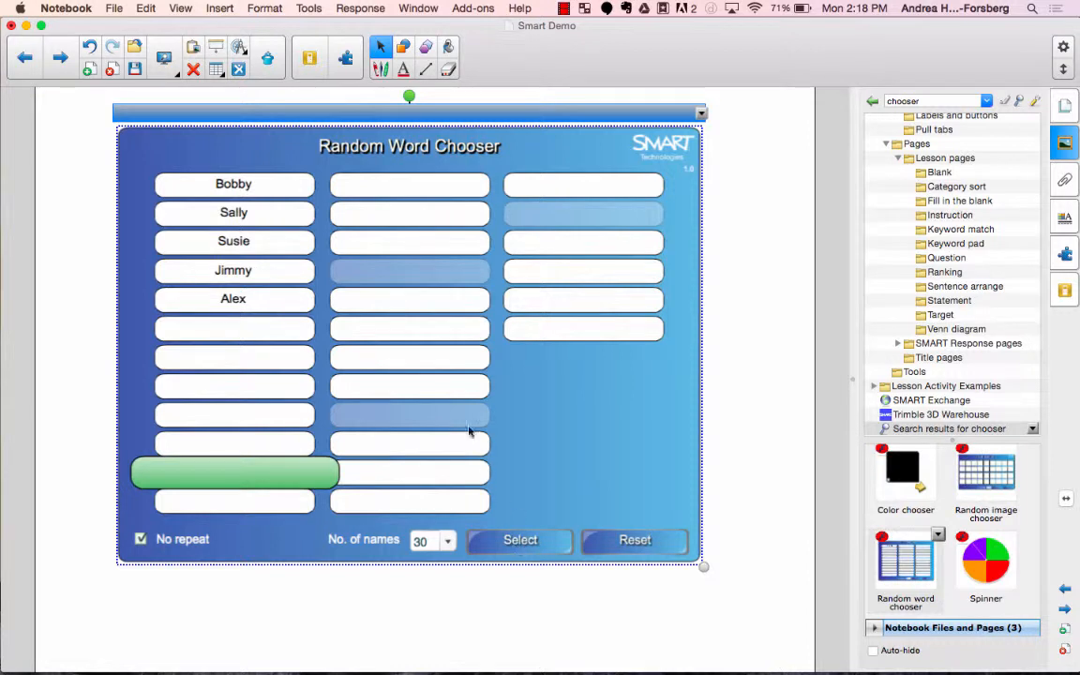
left_click(513, 539)
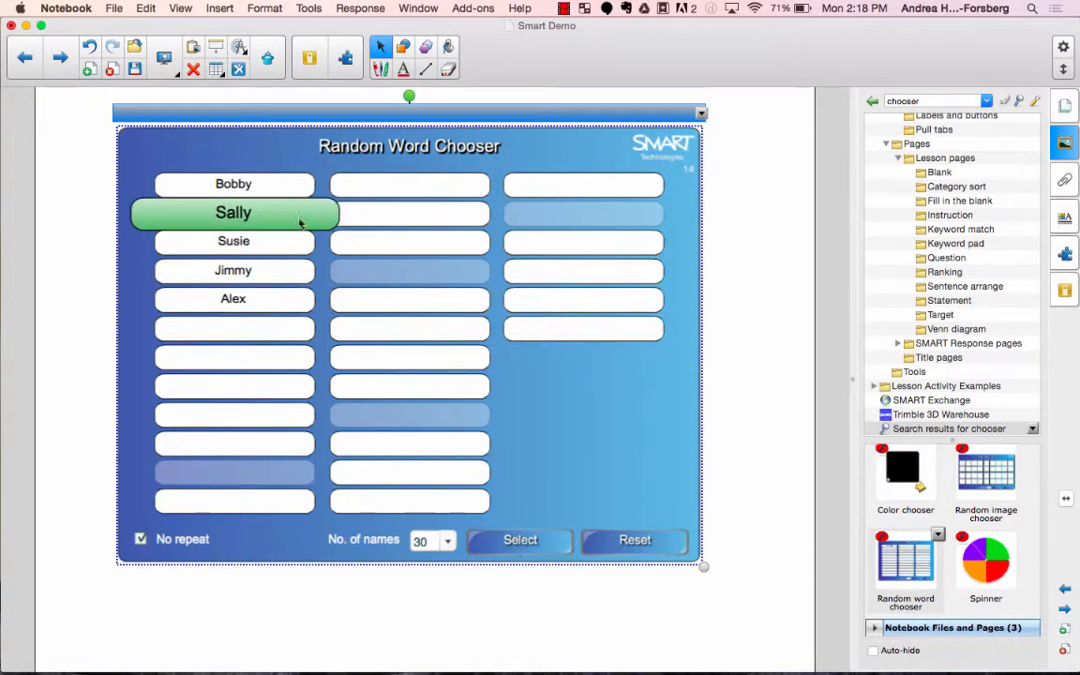
left_click(525, 541)
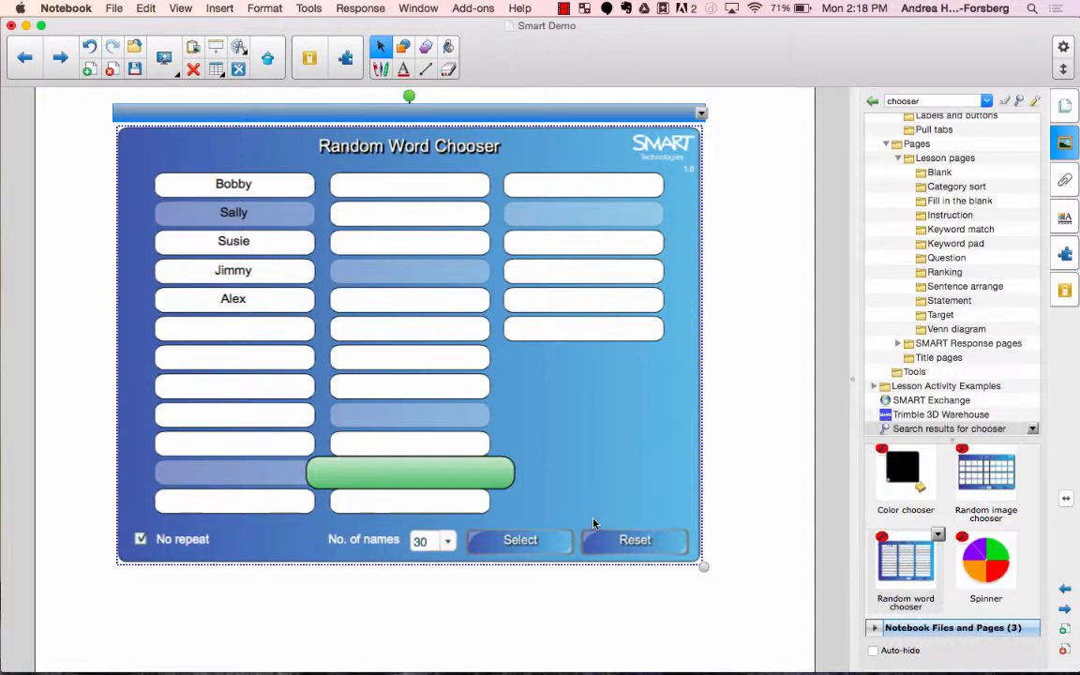
Rename page 8 as "Name Chooser" and add the page to the gallery.
left_click(1064, 106)
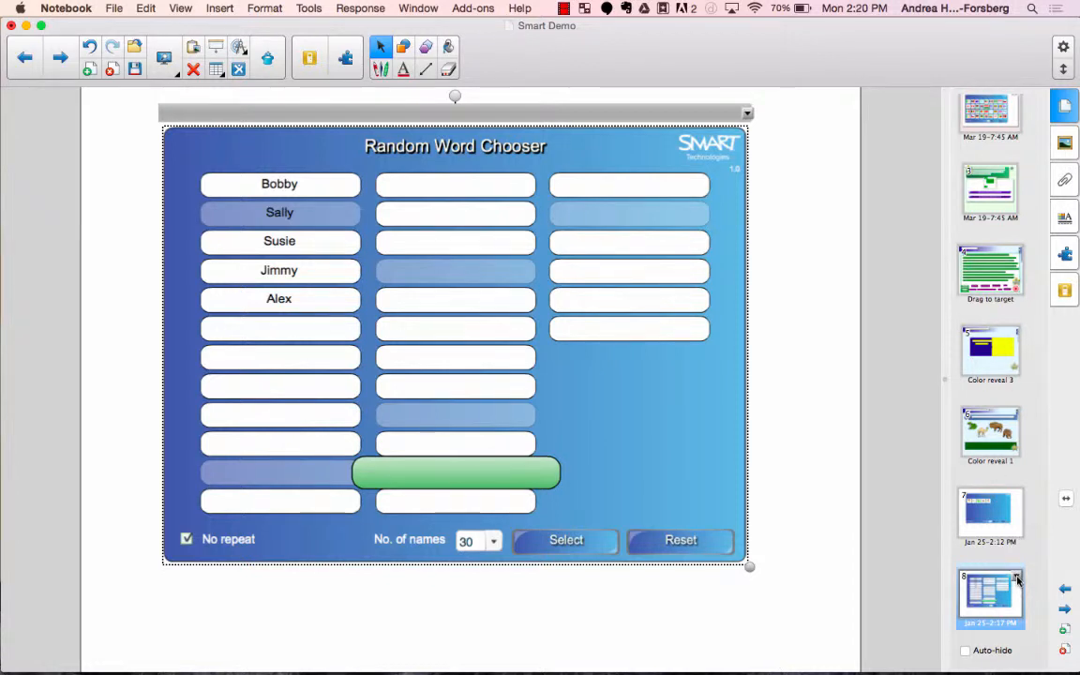
left_click(983, 615)
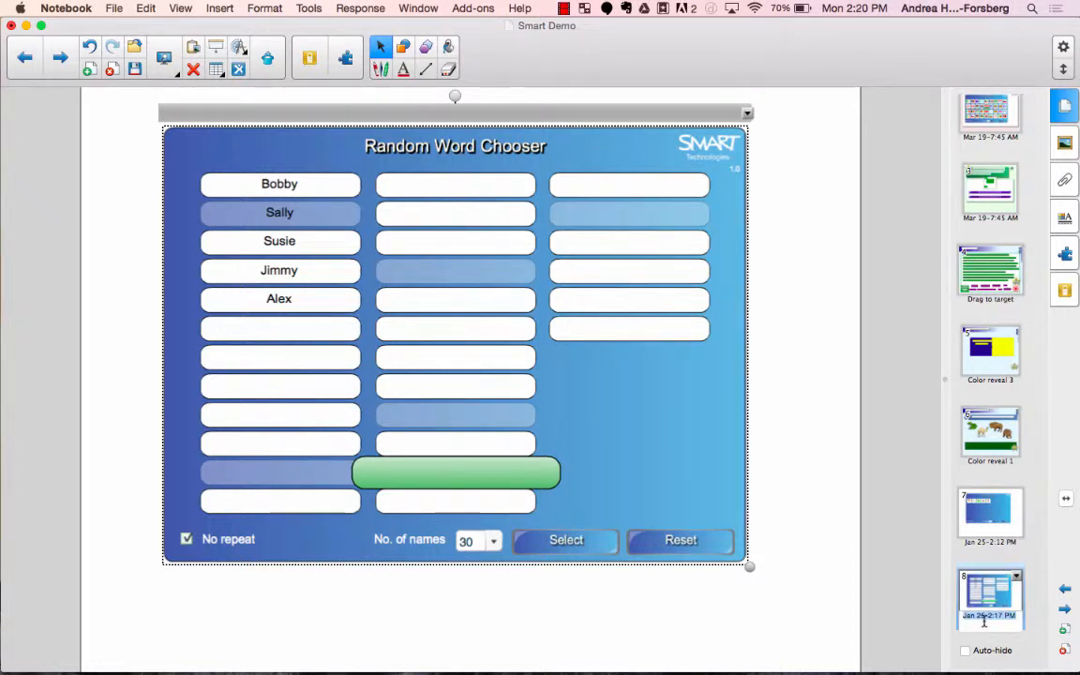
type("Mame Chooser")
key("Return")
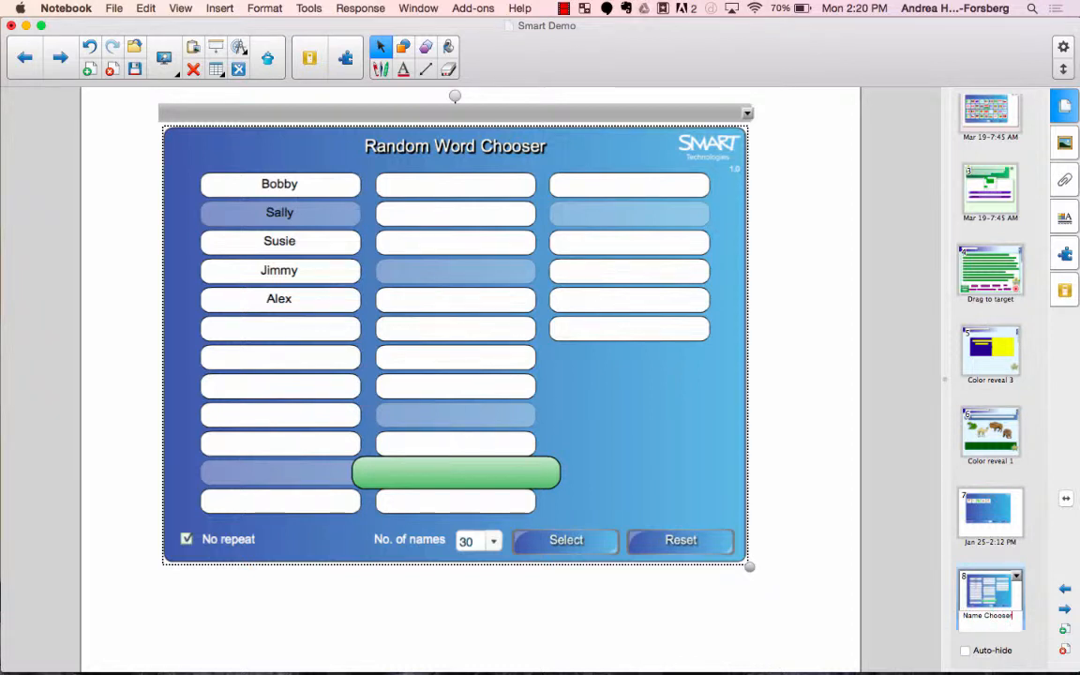
left_click(1016, 577)
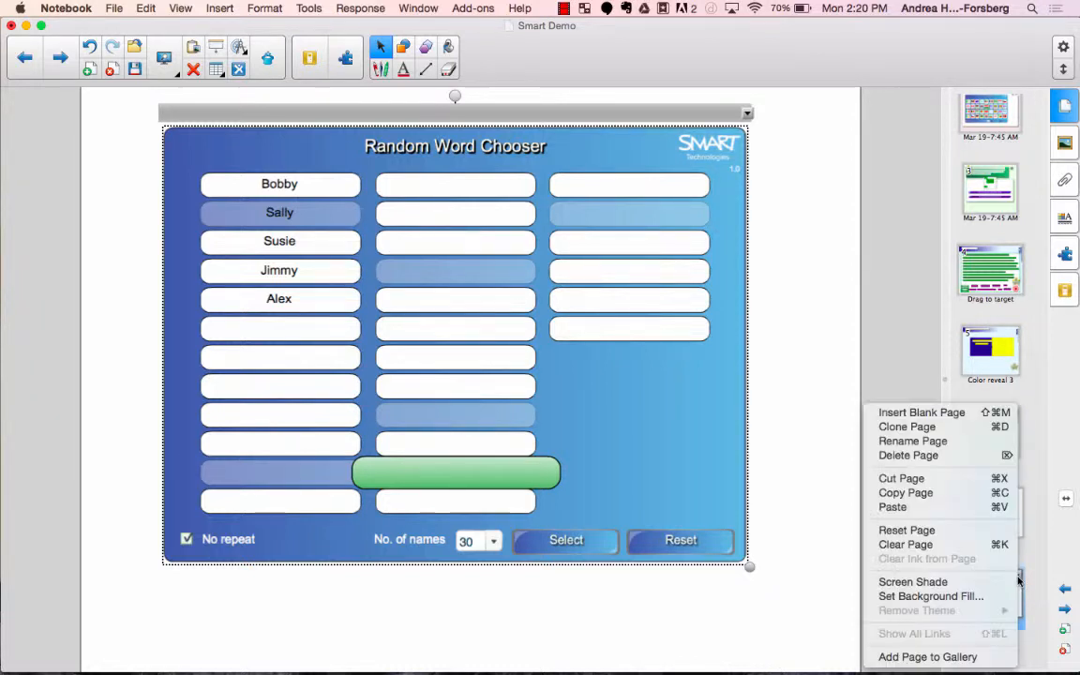
left_click(935, 662)
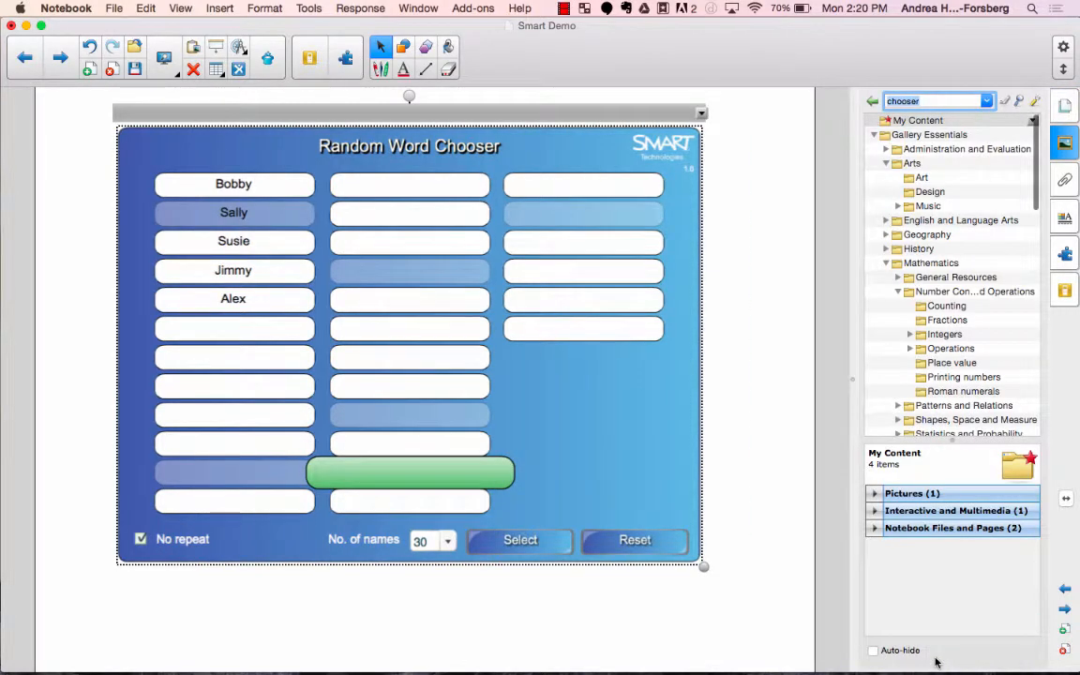
Insert the saved Name Chooser page from the My Content folder and reset its selections.
left_click(921, 122)
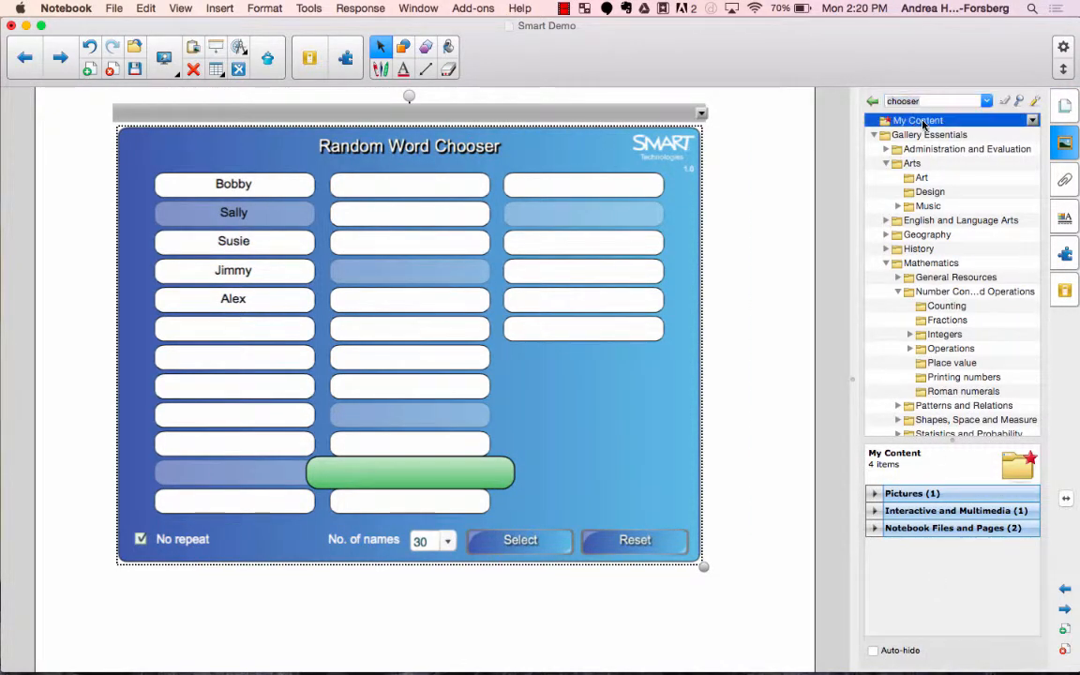
left_click(876, 529)
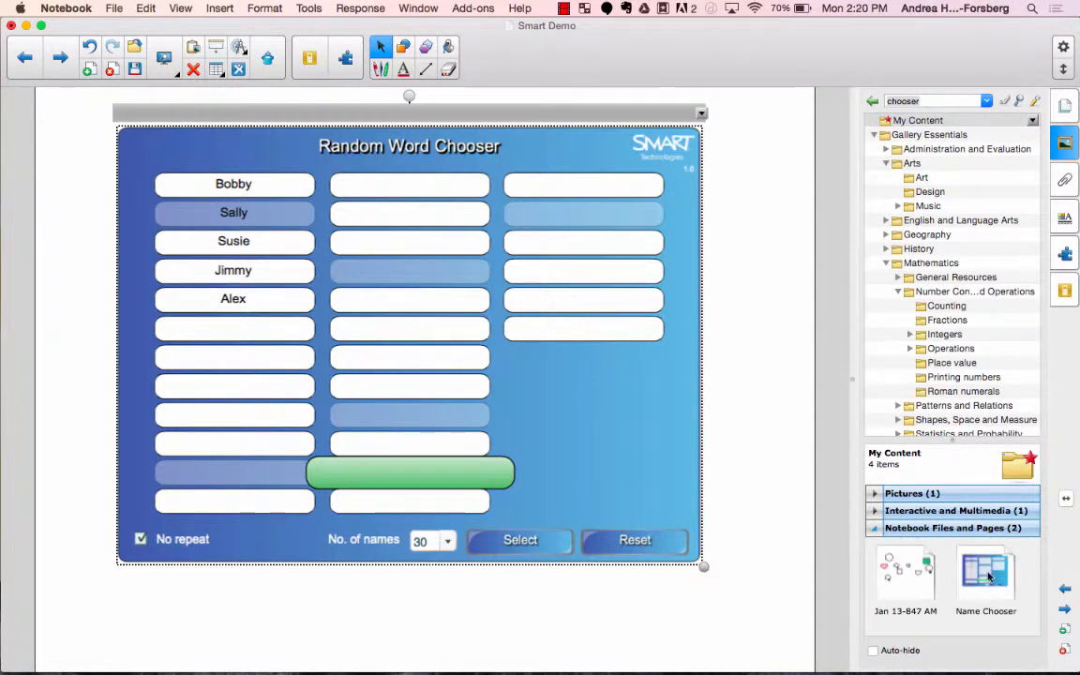
left_click_drag(1001, 593, 468, 400)
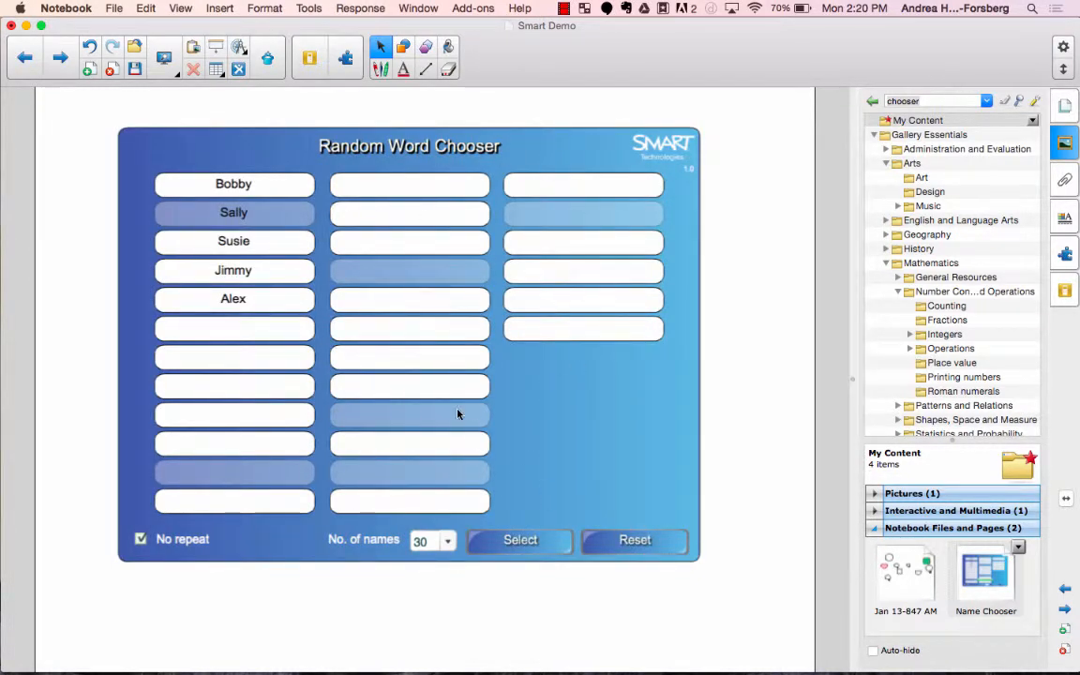
left_click(643, 544)
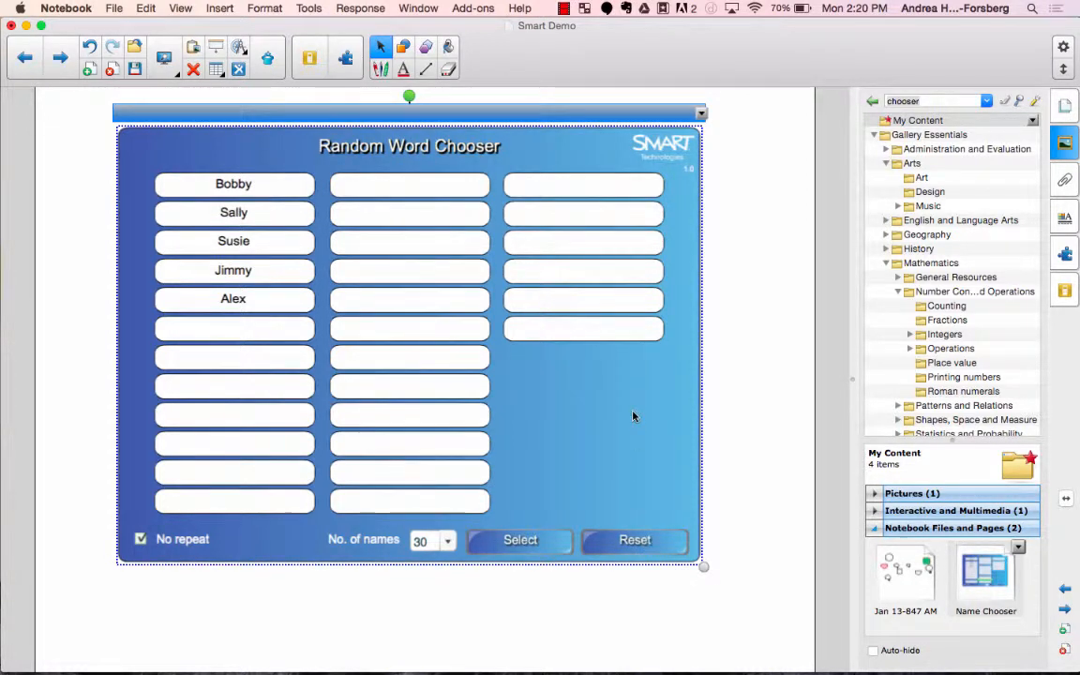